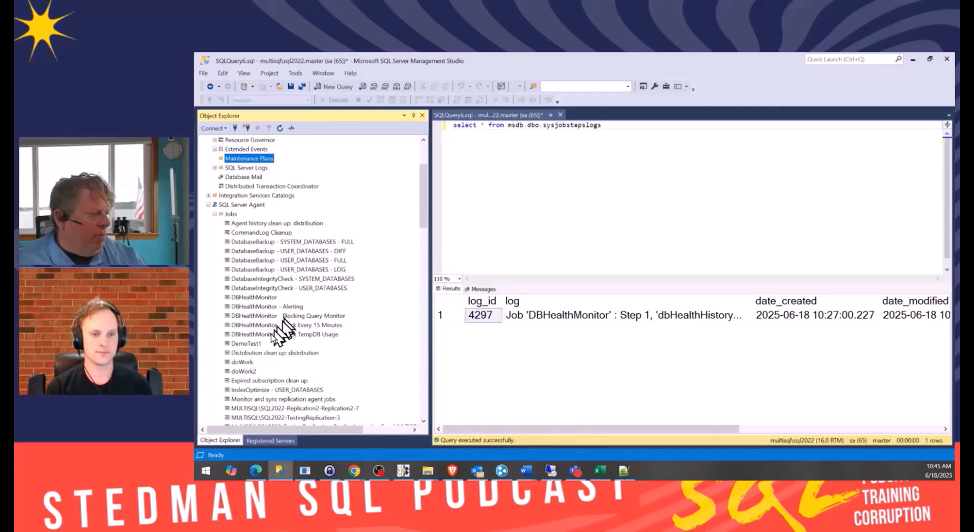
Step: Inspect the DemoTest1 job's step list and the T-SQL command of its startup step, leaving the job unchanged
right_click(245, 344)
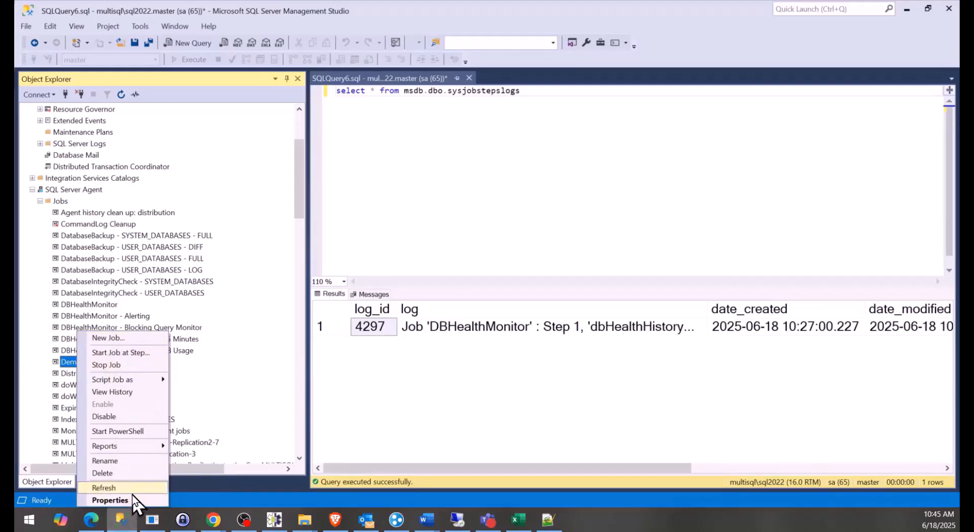
left_click(110, 500)
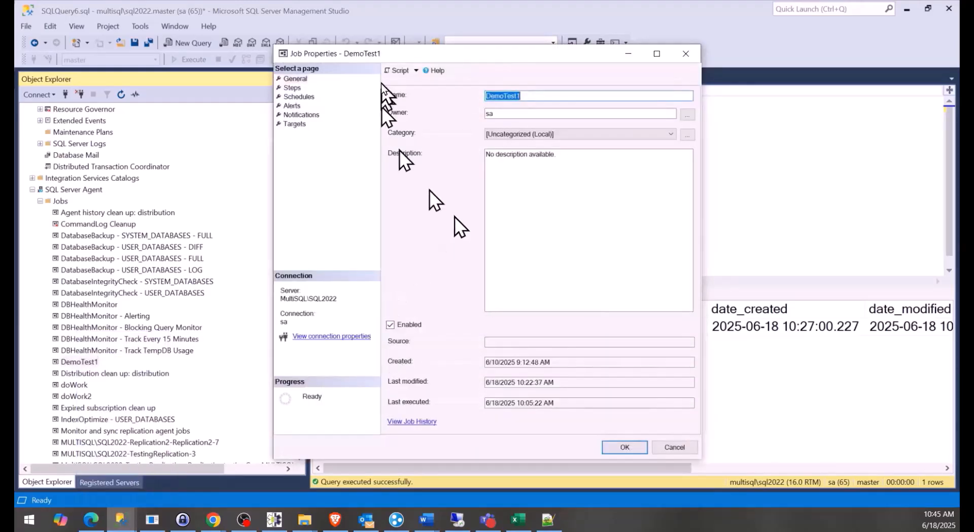
left_click(293, 88)
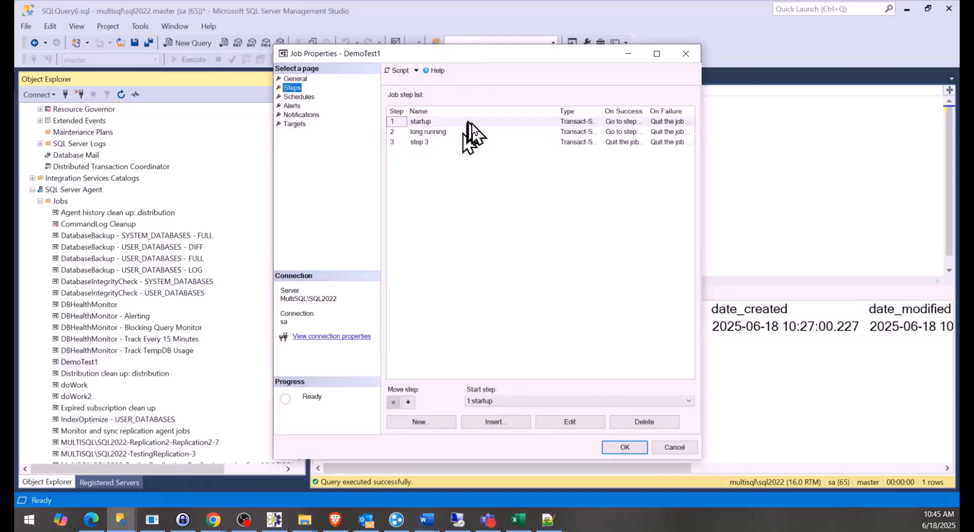
left_click(435, 122)
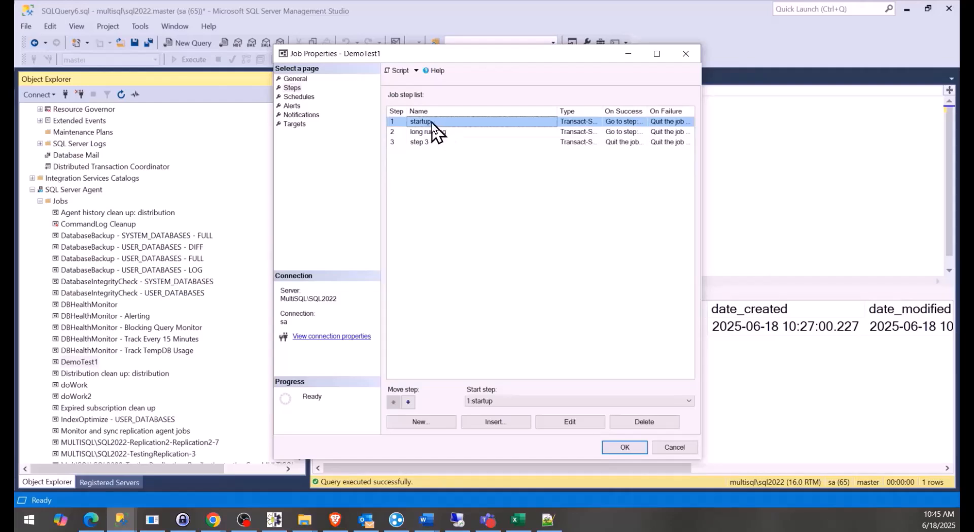
double_click(433, 124)
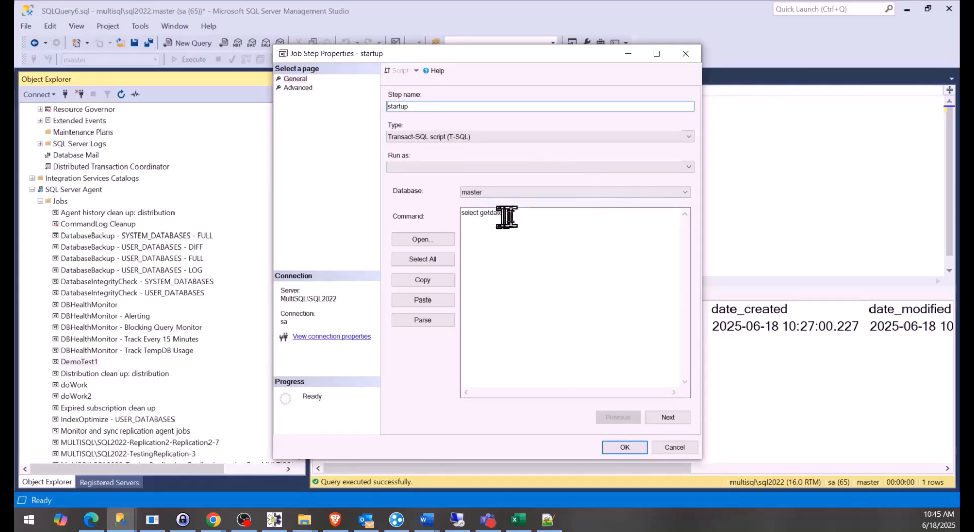
left_click_drag(510, 215, 440, 213)
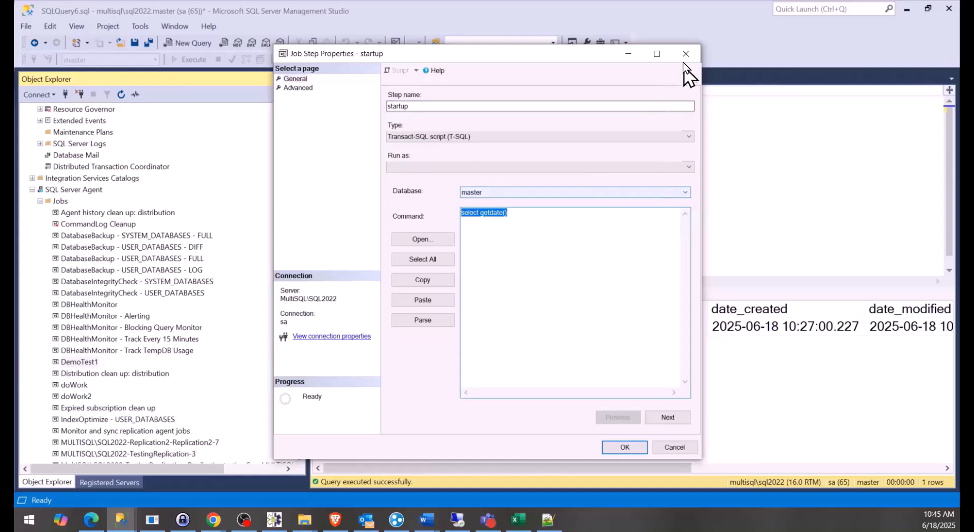
left_click(686, 53)
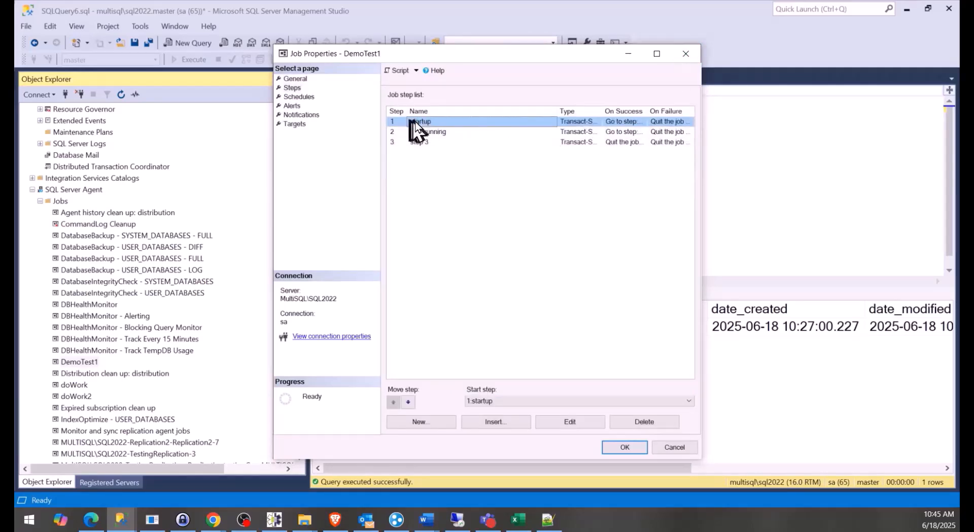
key("Escape")
Step: Start the DemoTest1 job from step 1 (startup) and dismiss the start progress dialog
right_click(74, 364)
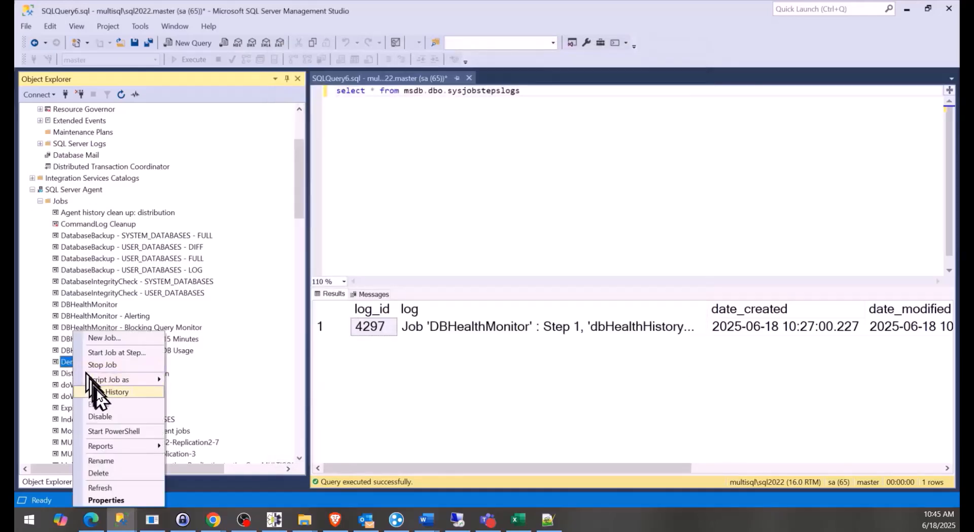
left_click(122, 353)
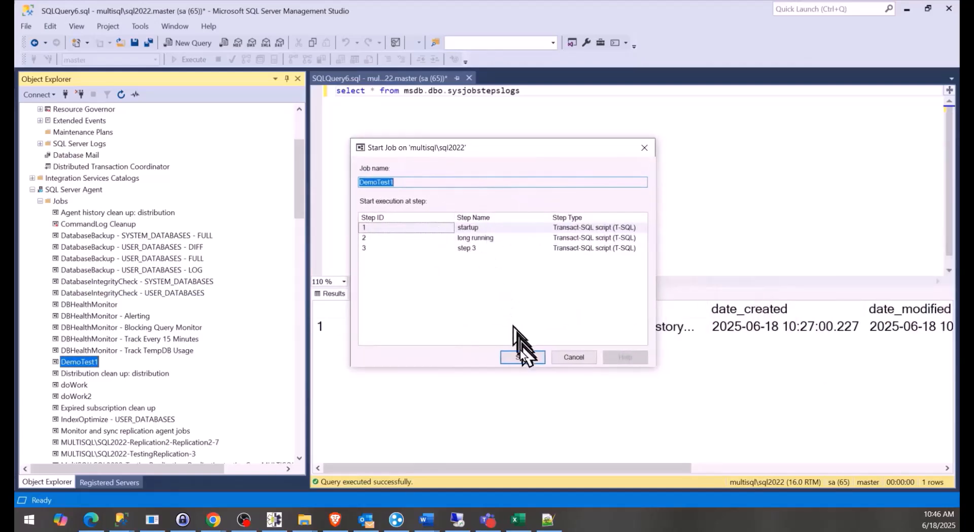
left_click(520, 357)
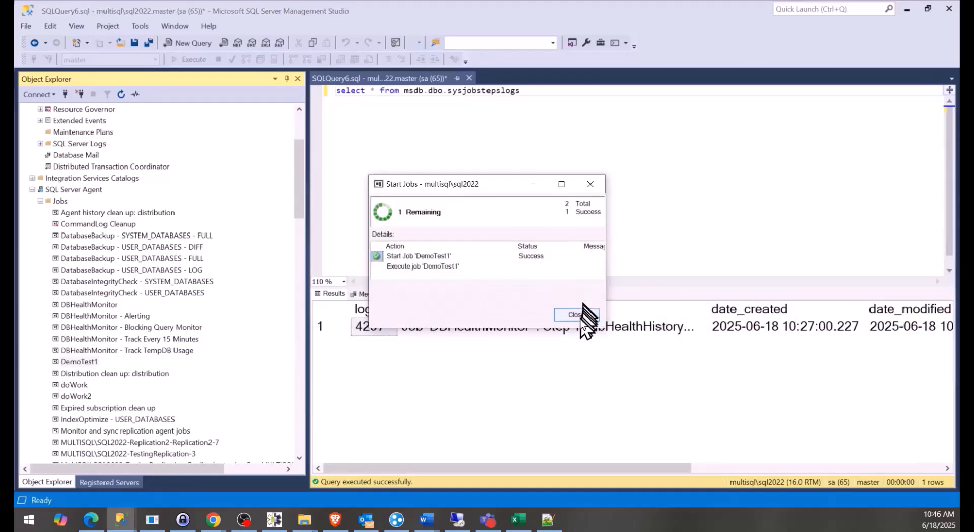
left_click(578, 315)
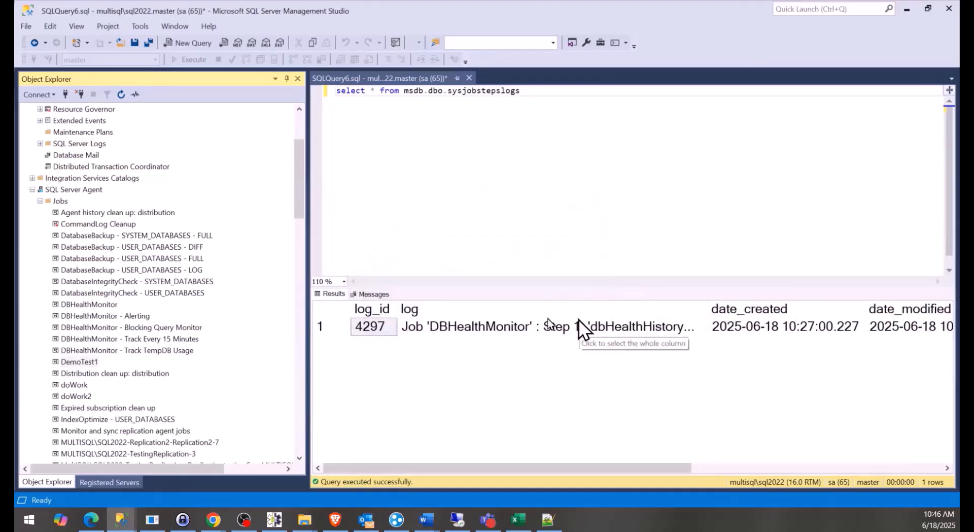
Step: View the DemoTest1 job history and expand the newest run to its startup step, widening the log viewer to show the messages
right_click(75, 365)
left_click(130, 394)
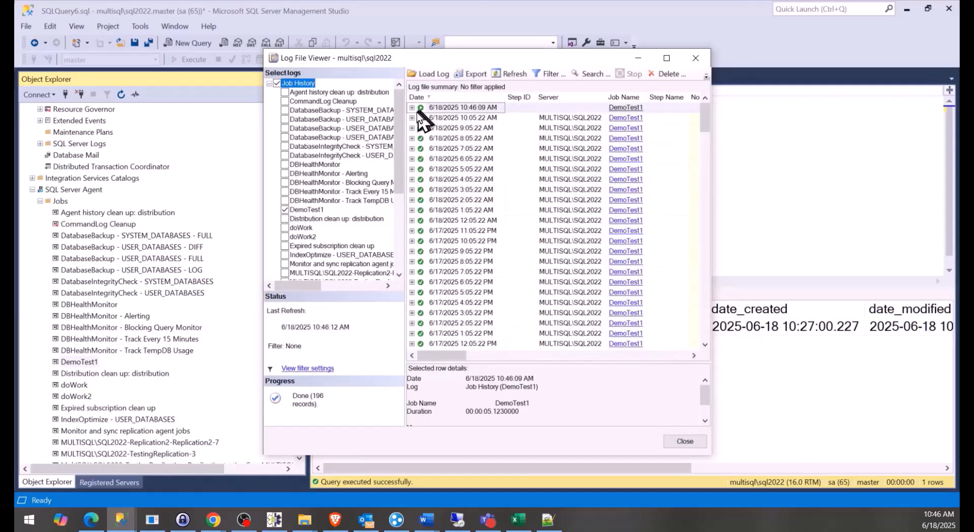
left_click(412, 108)
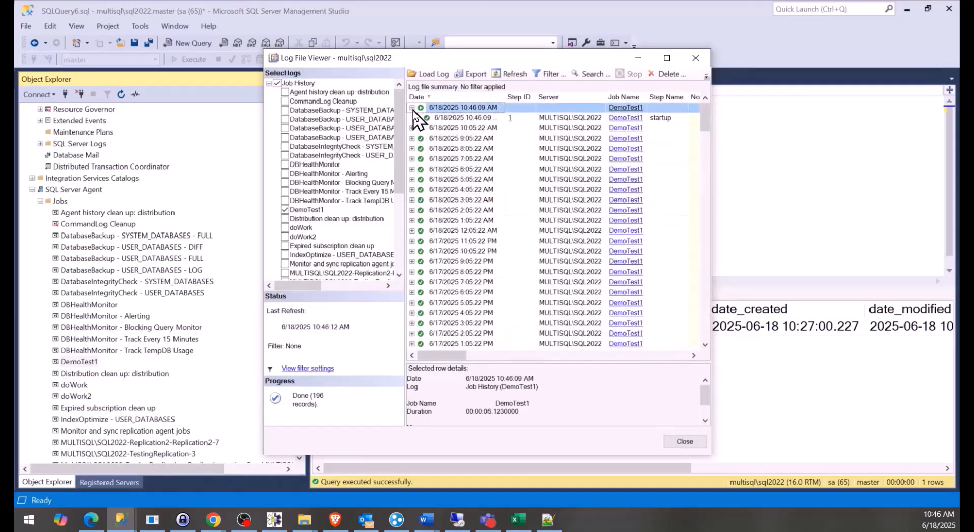
left_click(455, 117)
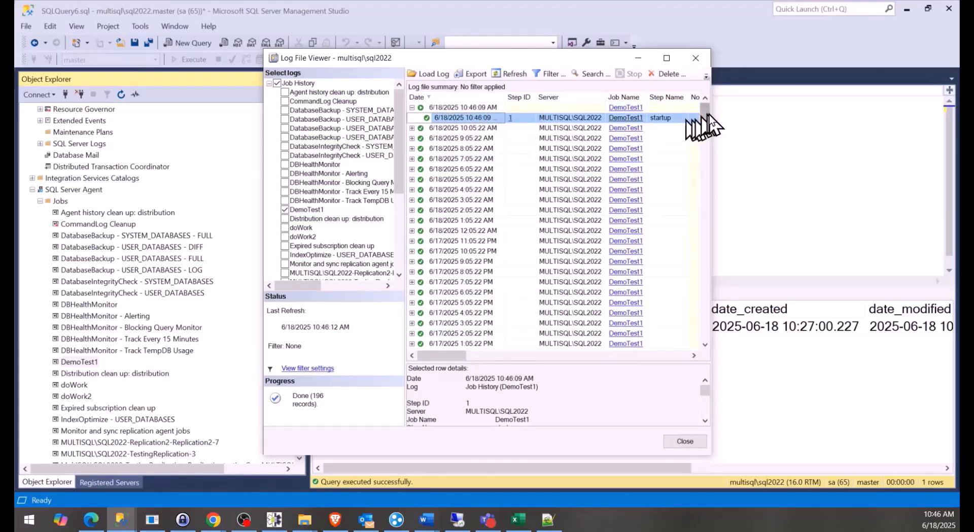
left_click_drag(712, 113, 952, 113)
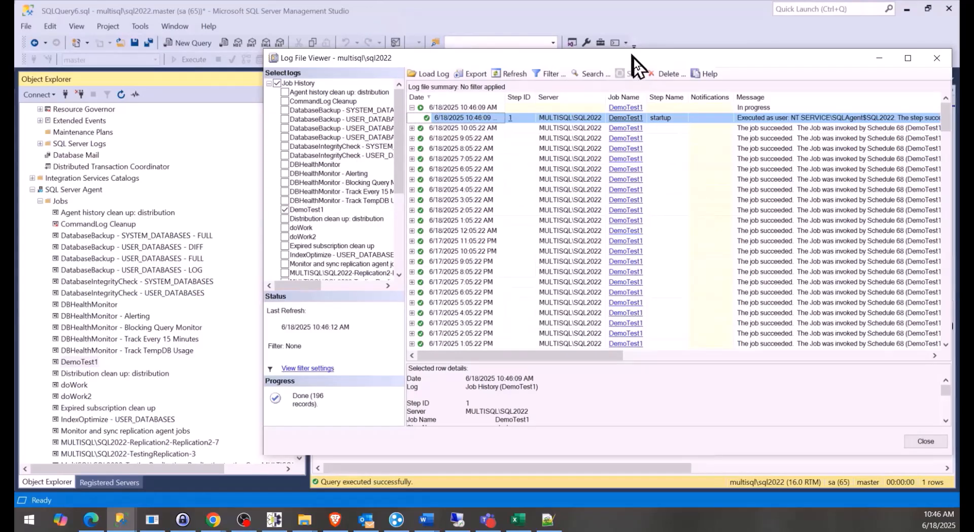
Step: Refresh the job history, go through the newest run's steps from startup to step 3, and close the log viewer
key("F5")
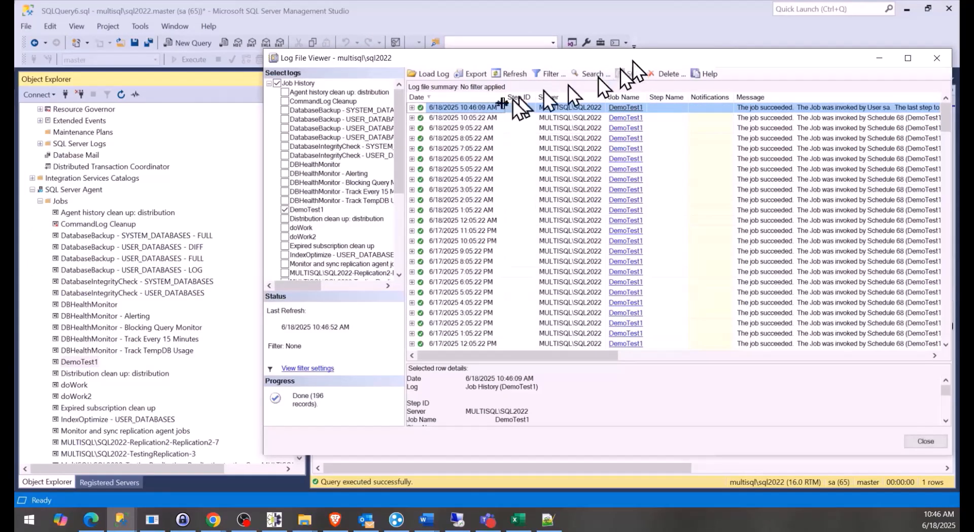
left_click(412, 107)
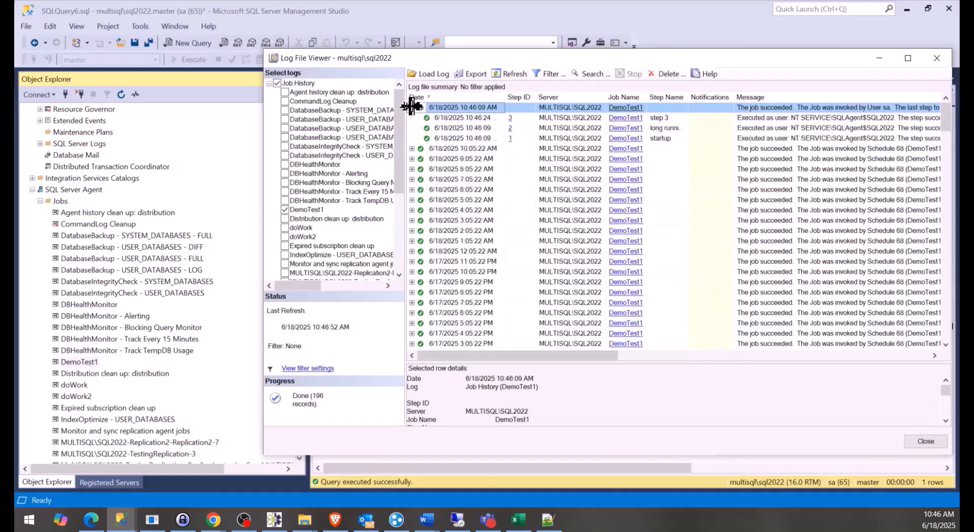
left_click(486, 139)
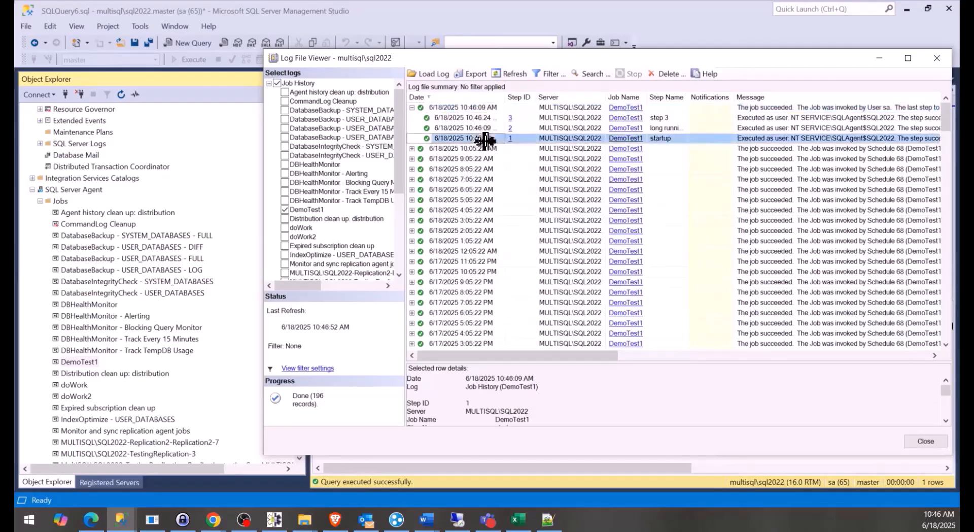
key("Up")
key("Up")
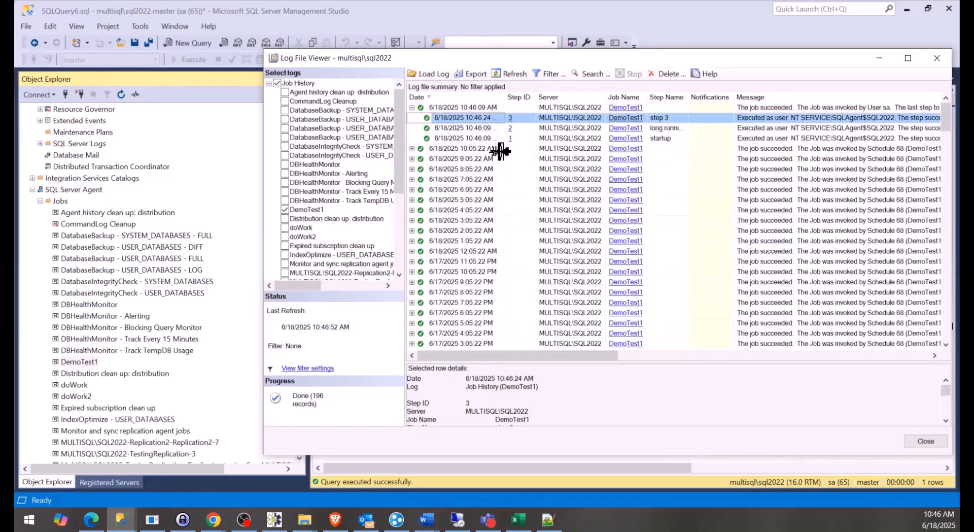
left_click(936, 58)
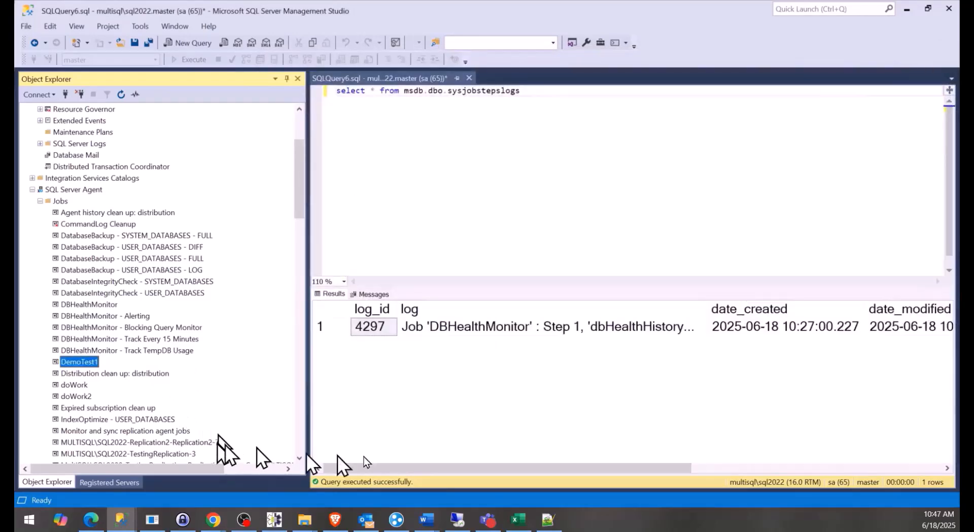
Step: Reopen the DemoTest1 history and include the USER_DATABASES FULL and LOG backup jobs and the SYSTEM_DATABASES integrity check job
double_click(90, 363)
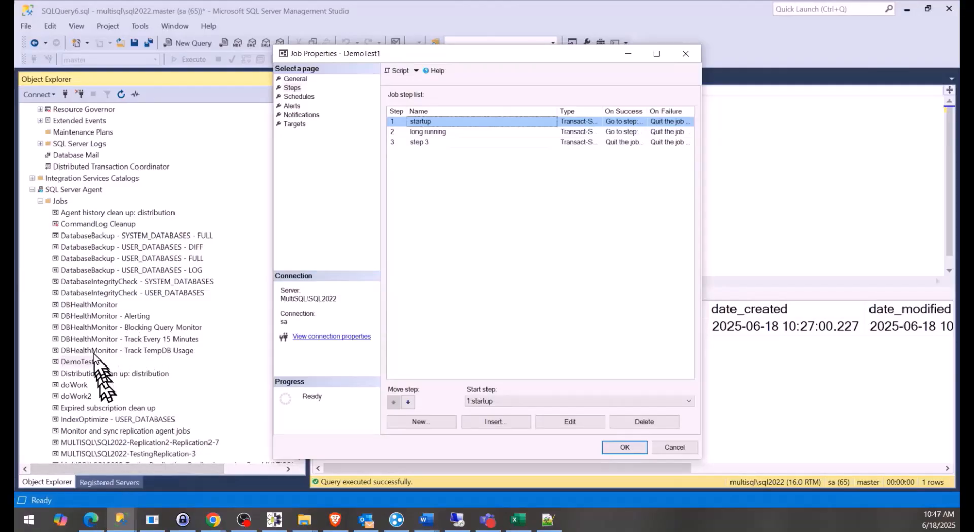
key("Escape")
right_click(91, 361)
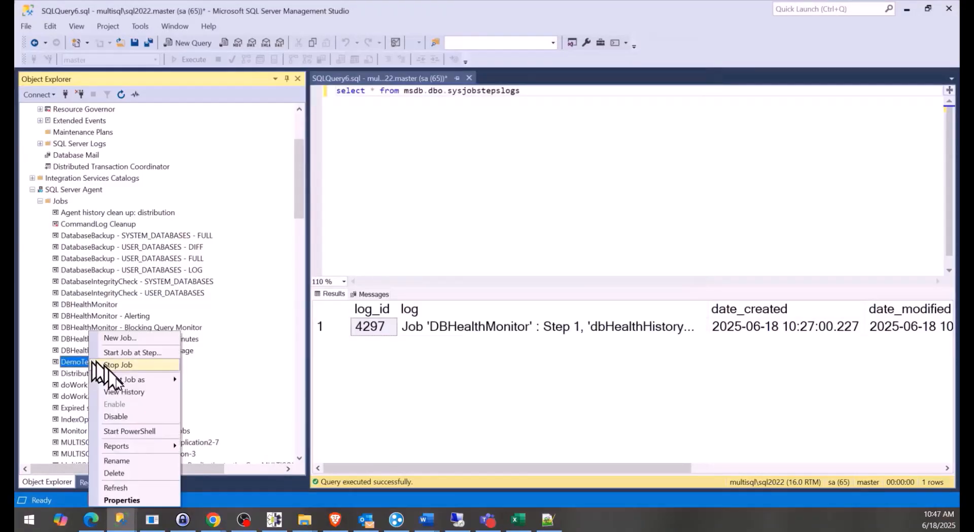
left_click(134, 392)
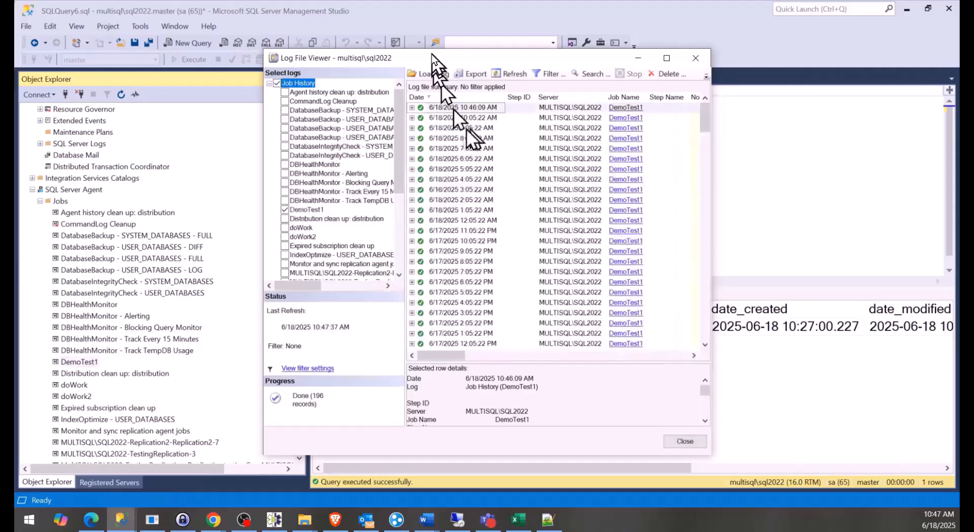
left_click(285, 146)
left_click(285, 137)
left_click(285, 128)
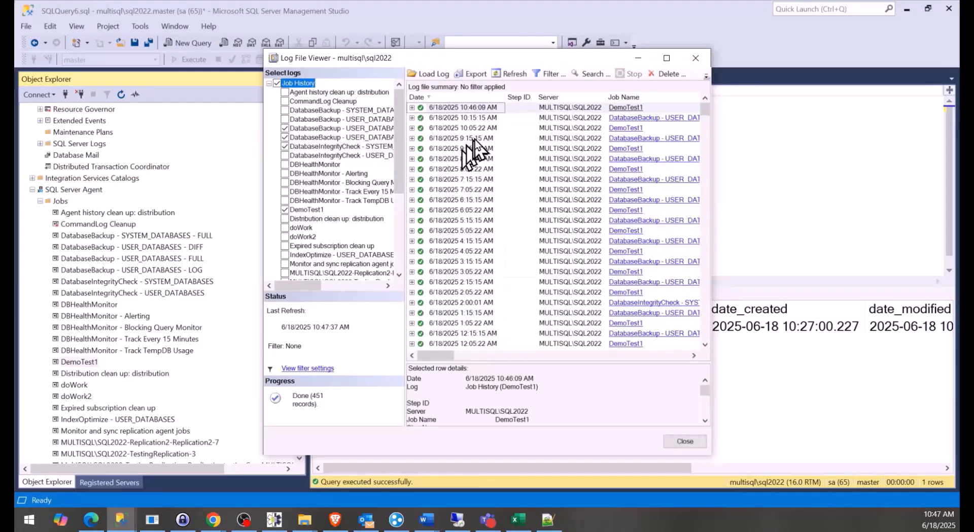
Step: Expand the newest DemoTest1 run in the combined history and examine the message text of the logged entries
left_click(413, 108)
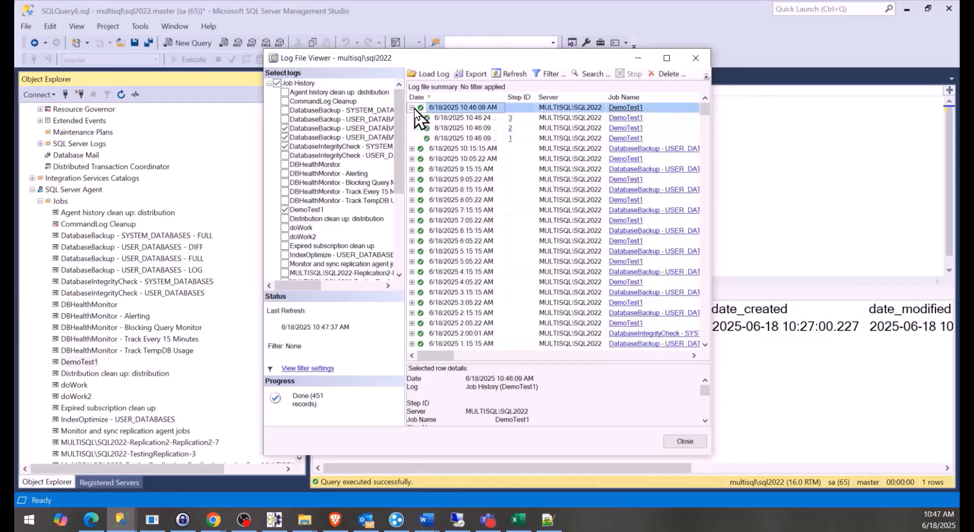
left_click(466, 129)
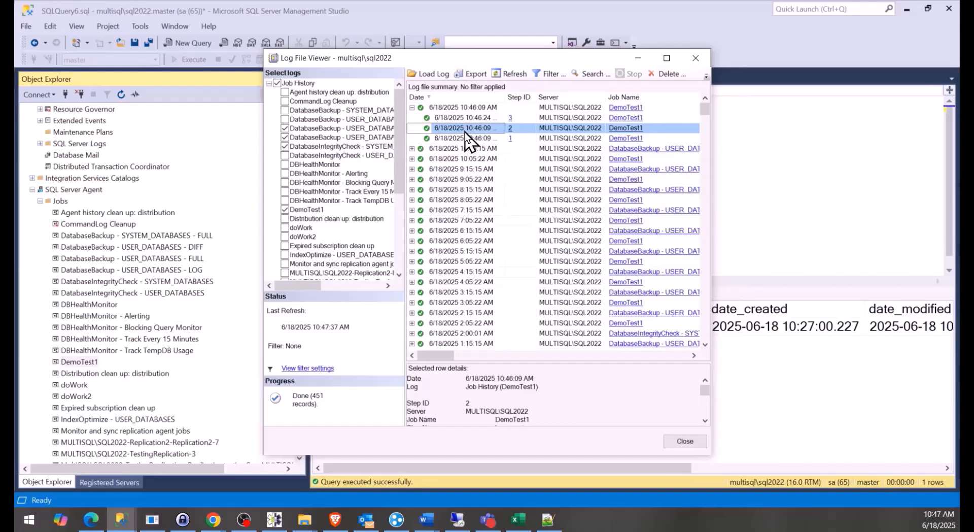
left_click(462, 344)
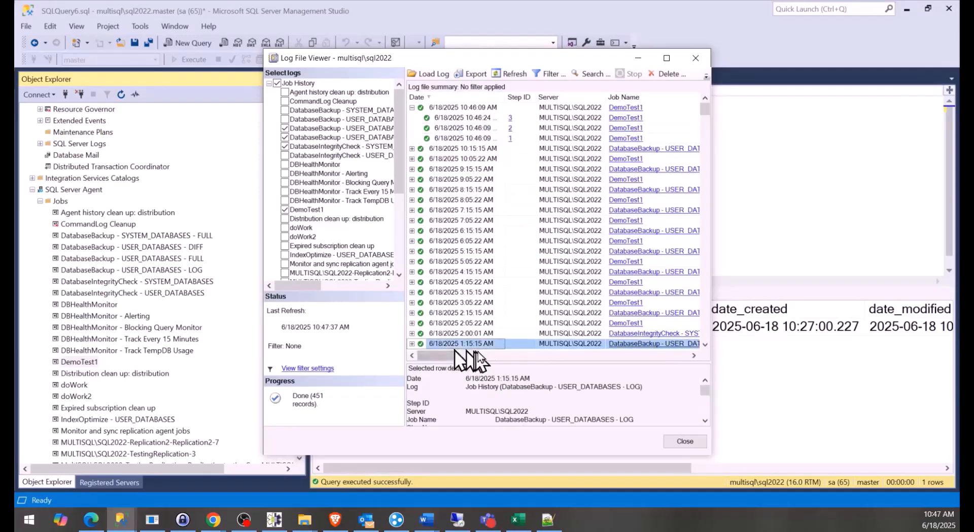
left_click(584, 355)
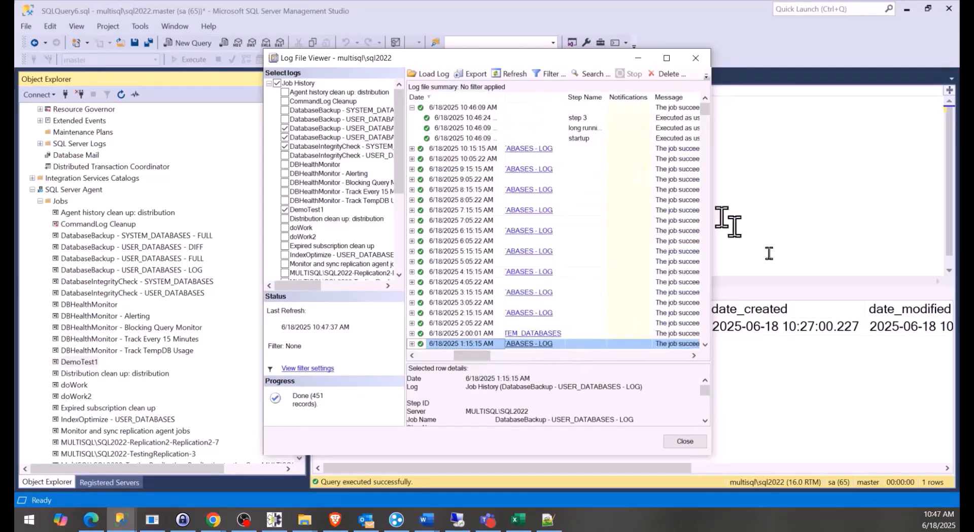
left_click(678, 355)
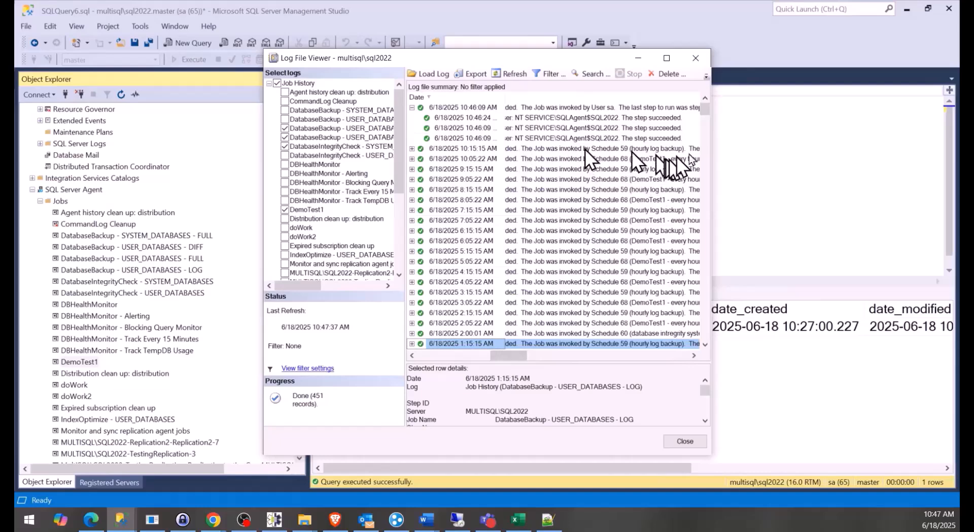
Step: Widen the log viewer to check run durations, including DemoTest1's long running step, and close the viewer
left_click_drag(715, 148, 954, 148)
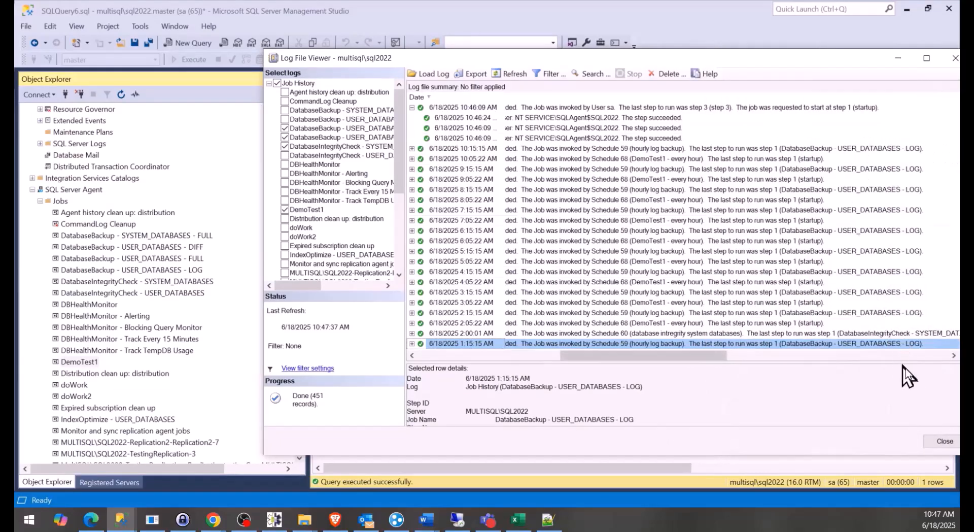
left_click(899, 355)
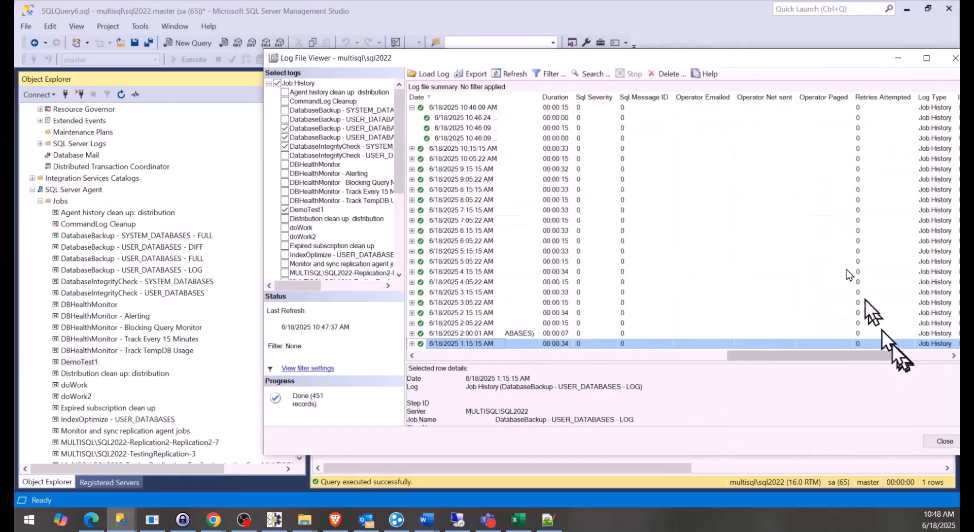
left_click(555, 129)
scroll(544, 191, "left", 8)
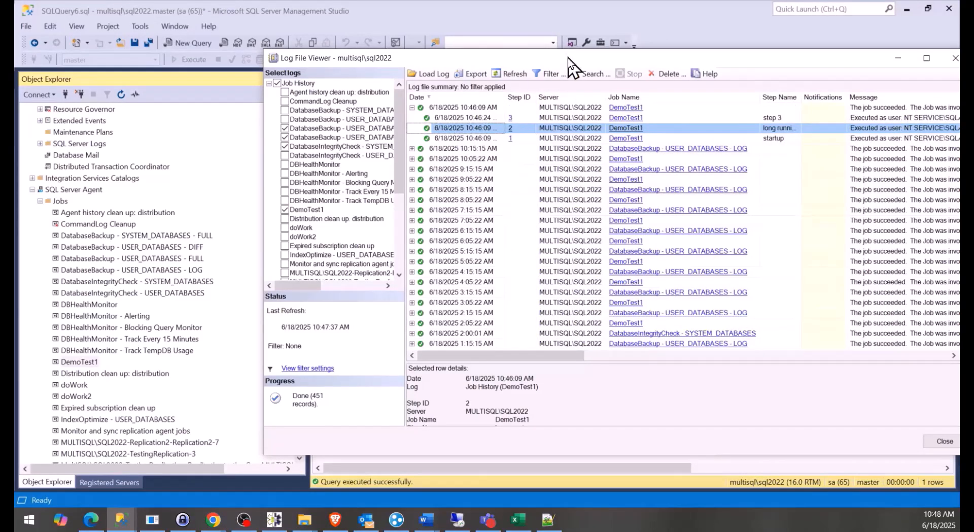
left_click_drag(567, 57, 485, 61)
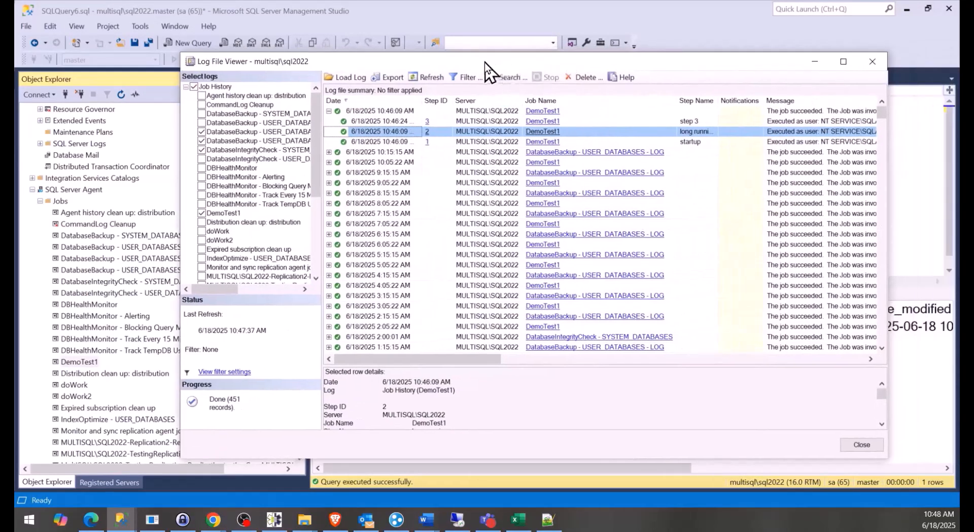
left_click(873, 62)
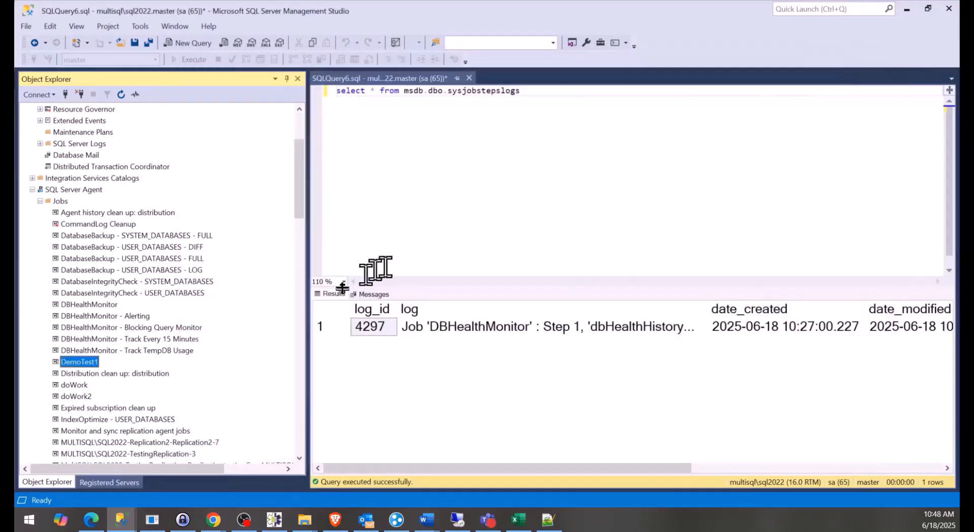